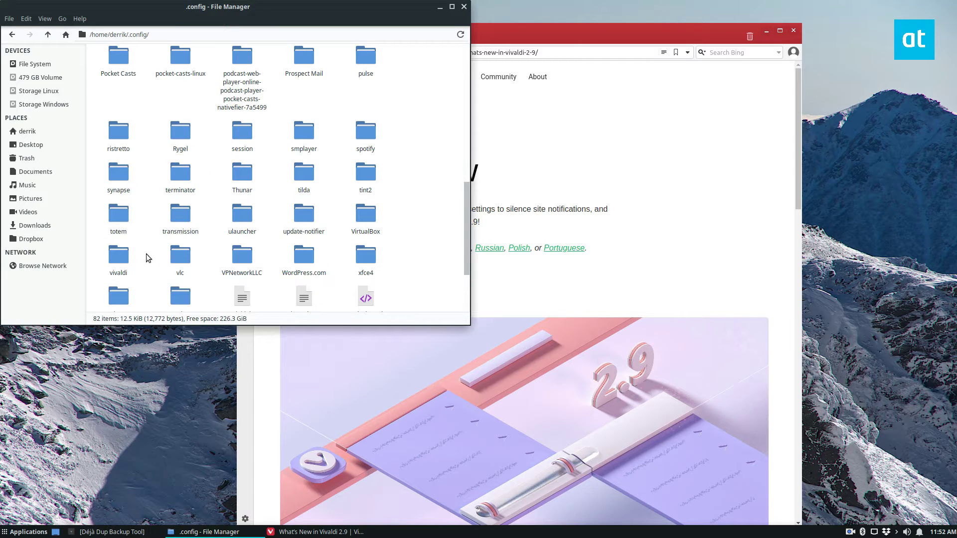
- Open the vivaldi folder inside the hidden ~/.config folder in the File Manager
double_click(119, 255)
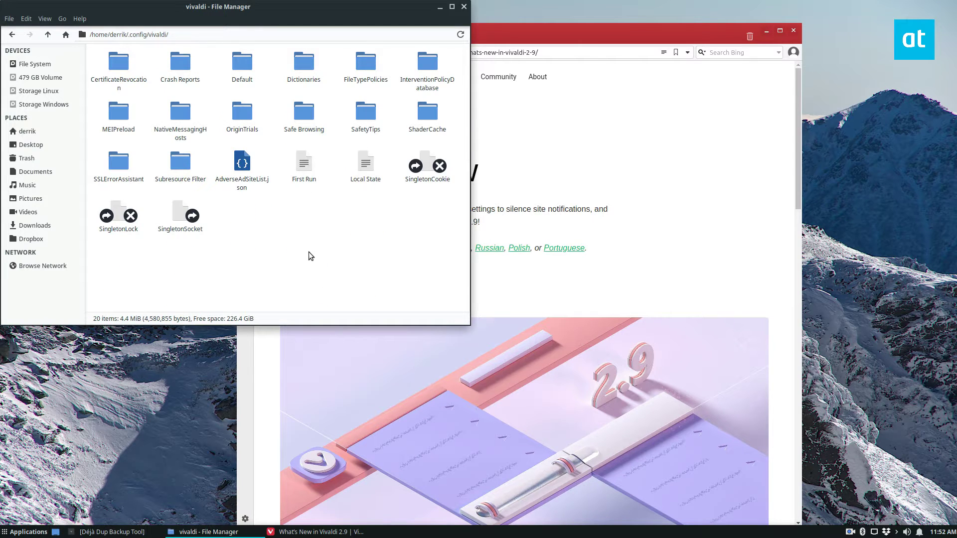
- Close the File Manager and Vivaldi windows and restore the minimized Déjà Dup window
click(464, 7)
drag(514, 30, 459, 42)
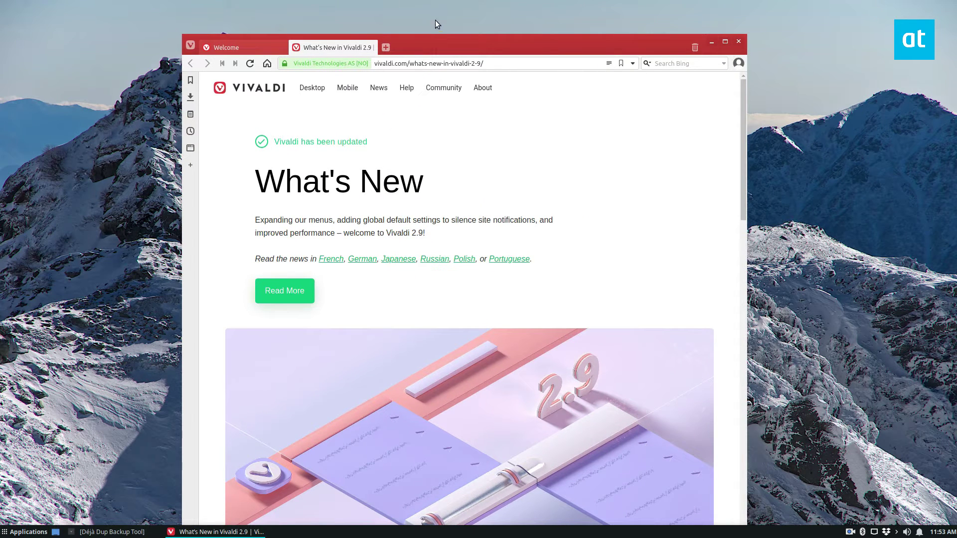
click(739, 41)
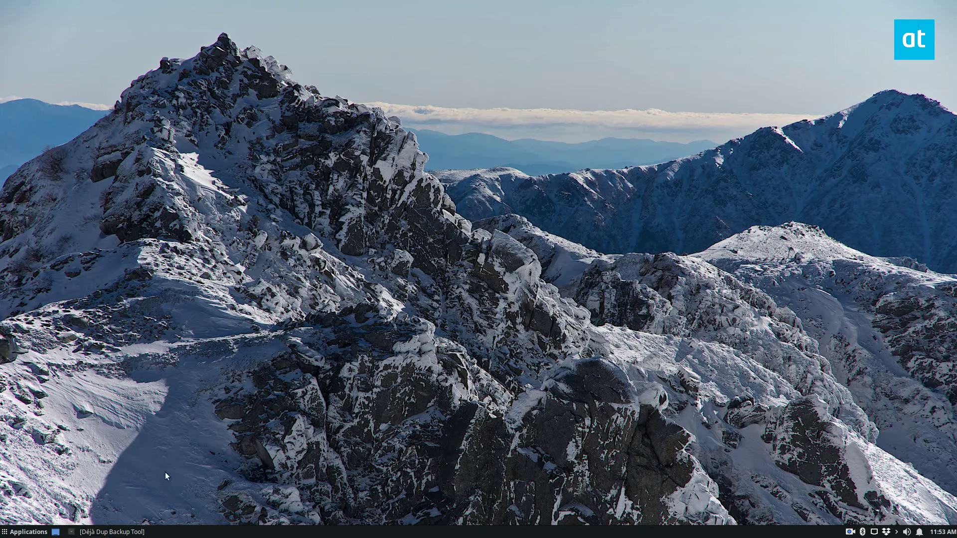
click(141, 533)
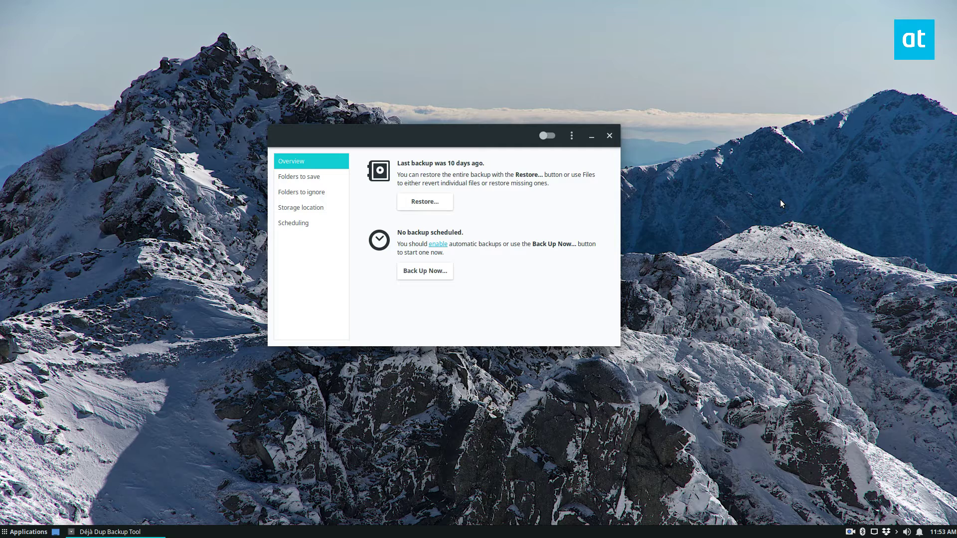
- Reposition the Déjà Dup window and show its Storage location page (Local Folder)
drag(456, 140, 462, 132)
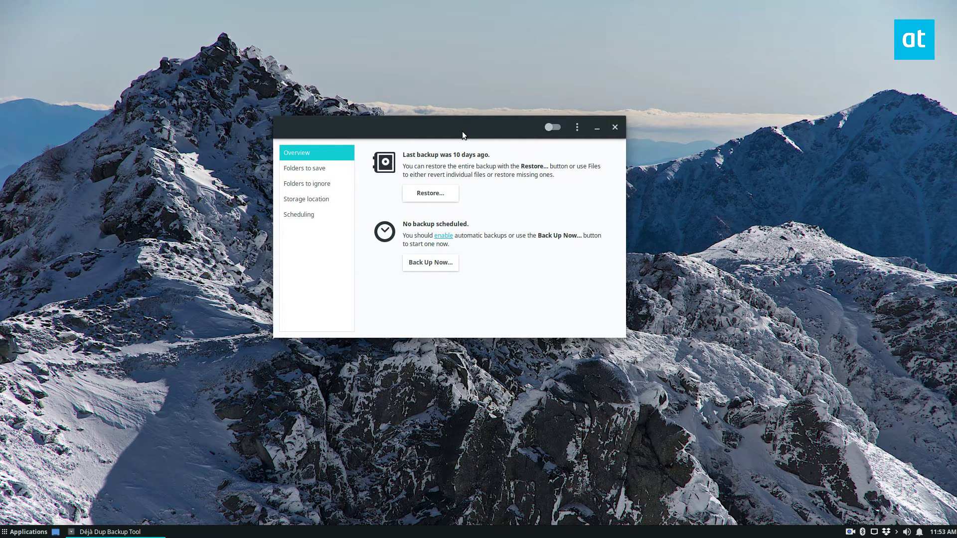
mouse_move(462, 131)
mouse_down()
mouse_move(486, 110)
mouse_move(475, 135)
mouse_up()
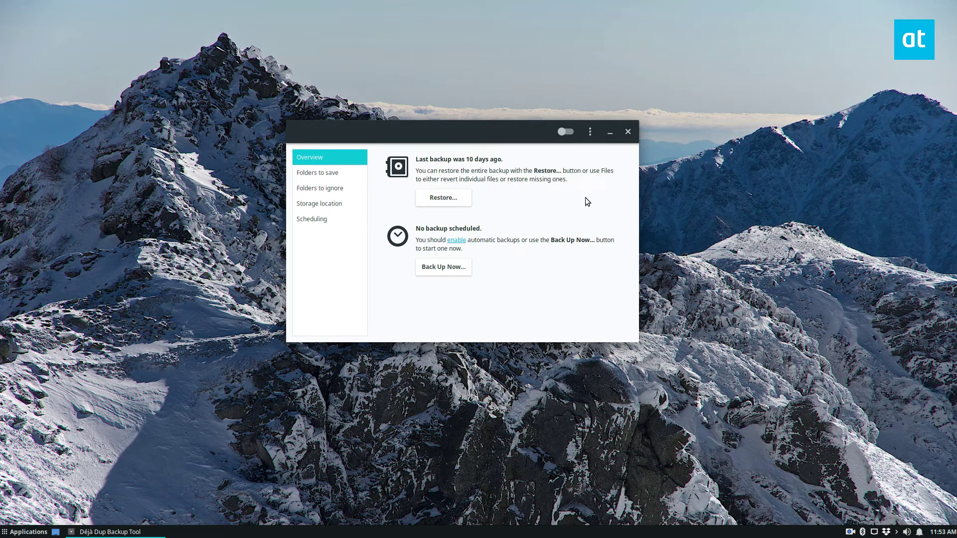
click(324, 205)
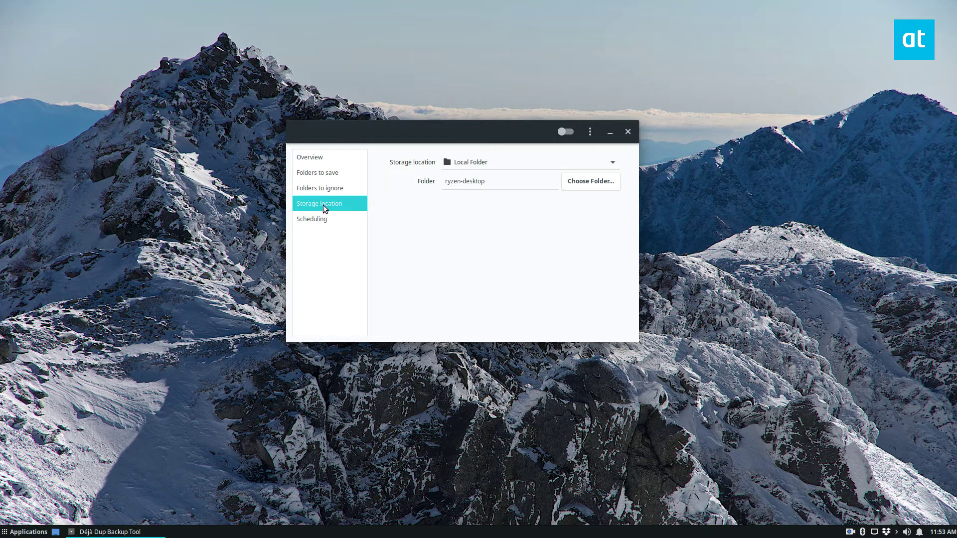
- Create a new Desktop folder named config-back and make it the backup storage location
click(576, 184)
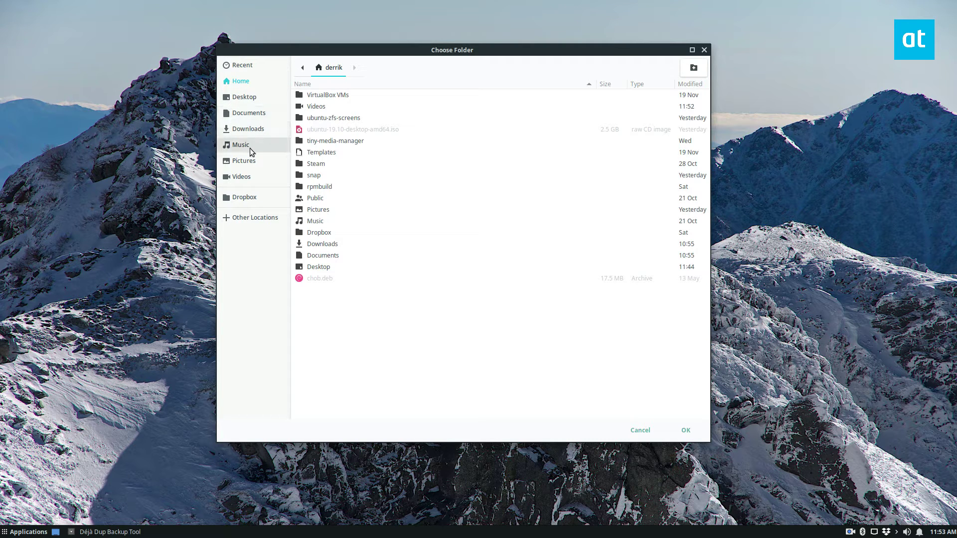
click(245, 97)
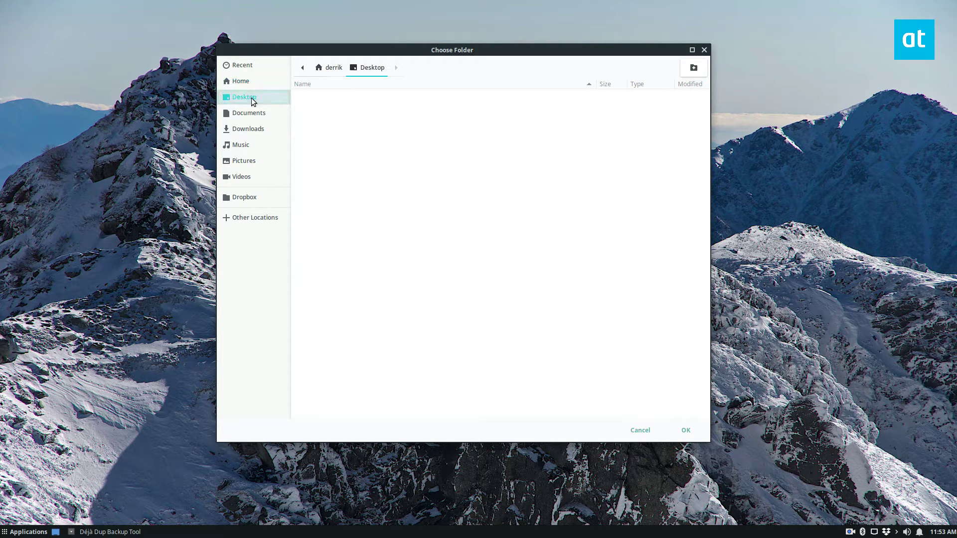
click(693, 68)
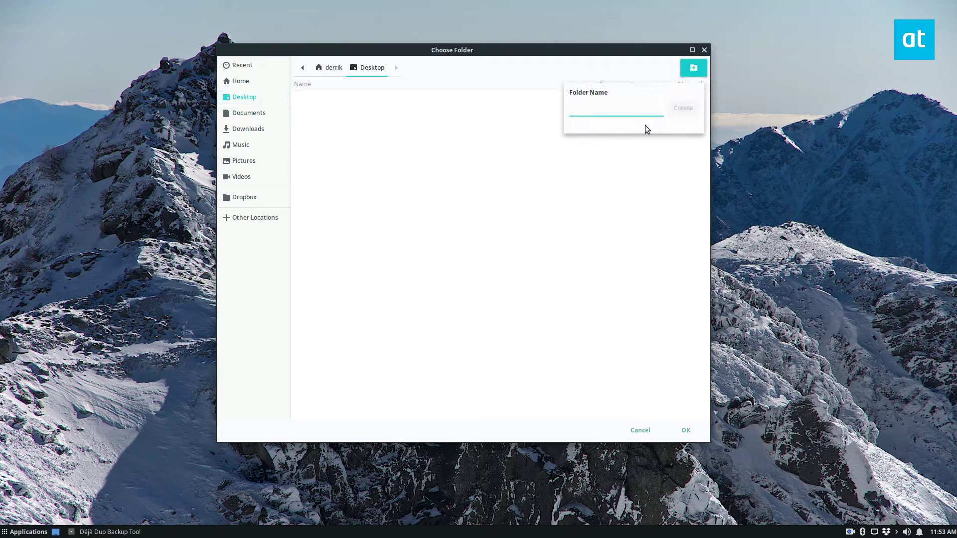
text(vivaldi-back)
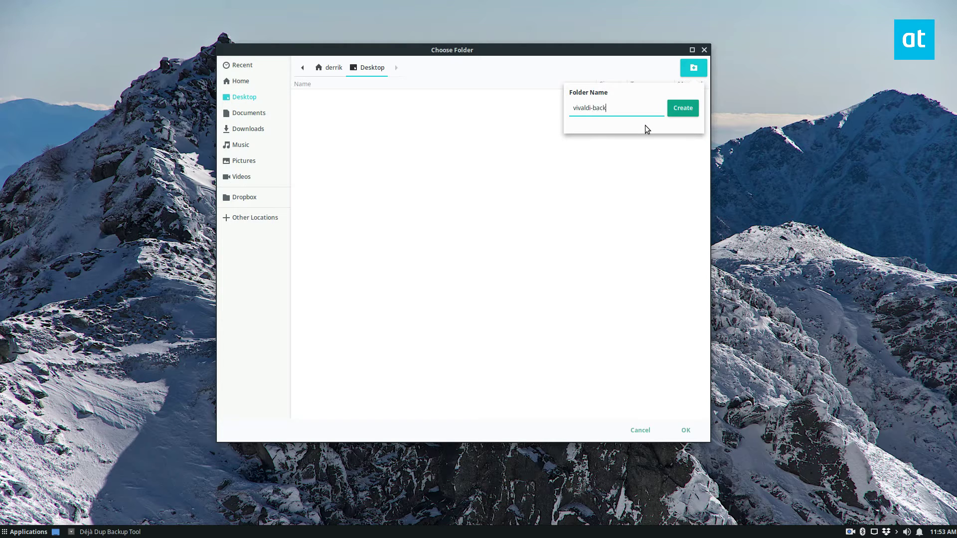
key(ctrl+a)
text(config-back)
key(Return)
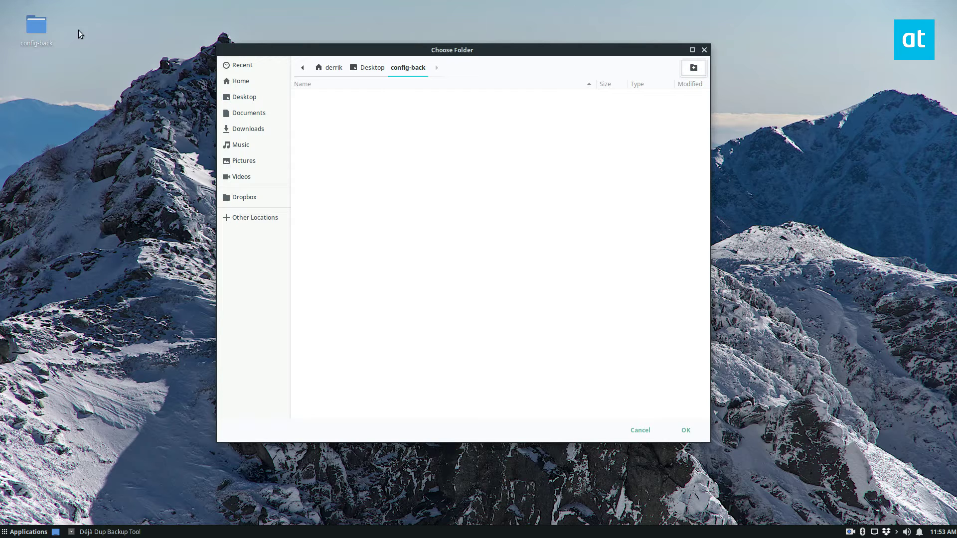
click(674, 435)
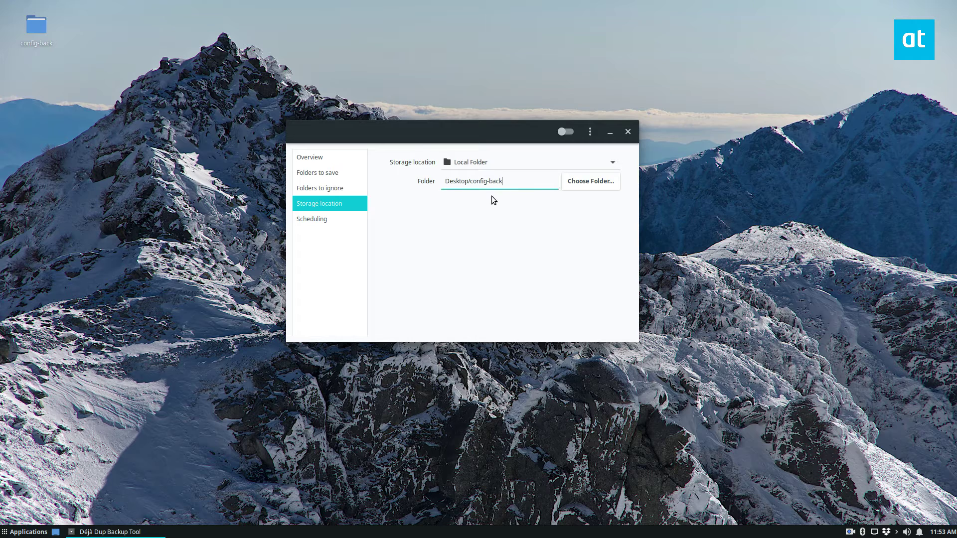
click(343, 173)
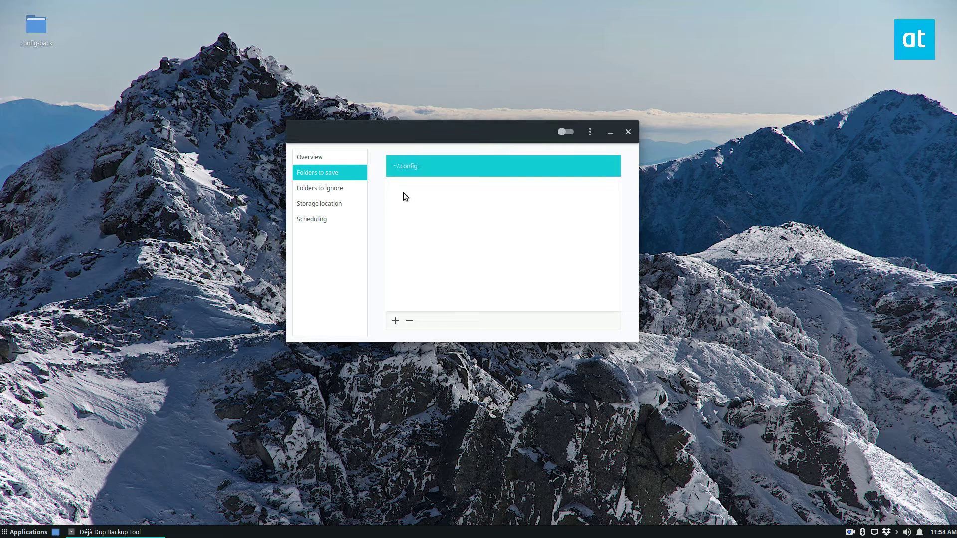
- Keep ~/.config as the only folder to save, with Trash and ~/Downloads ignored
click(396, 321)
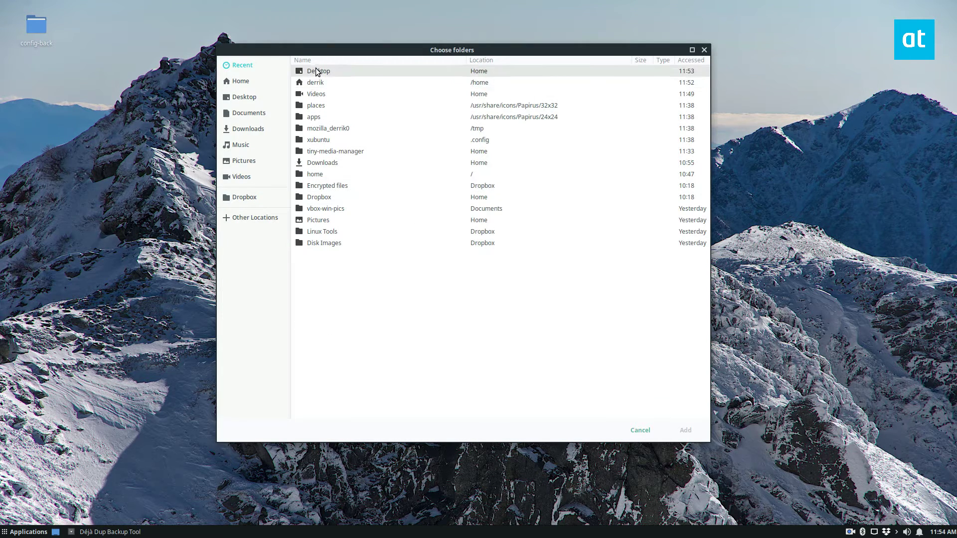
click(632, 431)
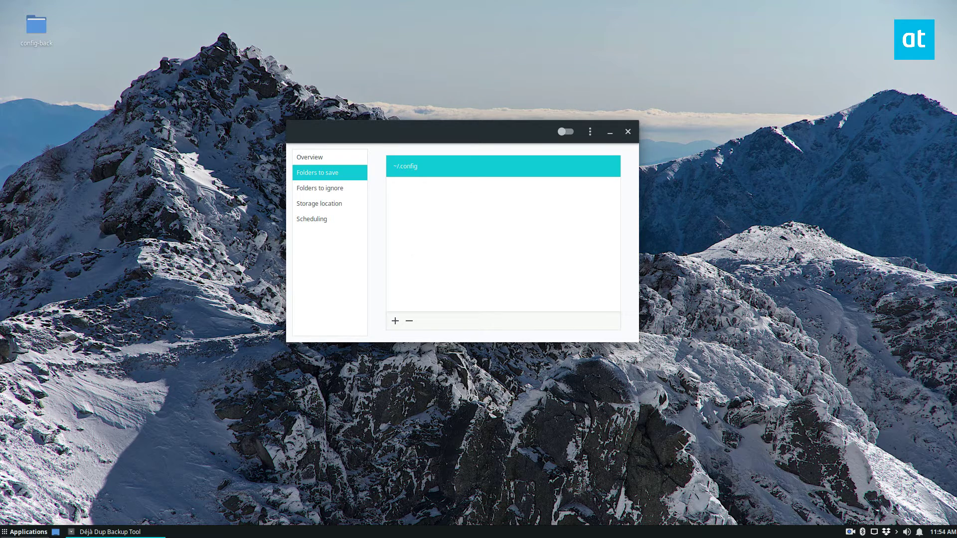
click(25, 532)
click(30, 456)
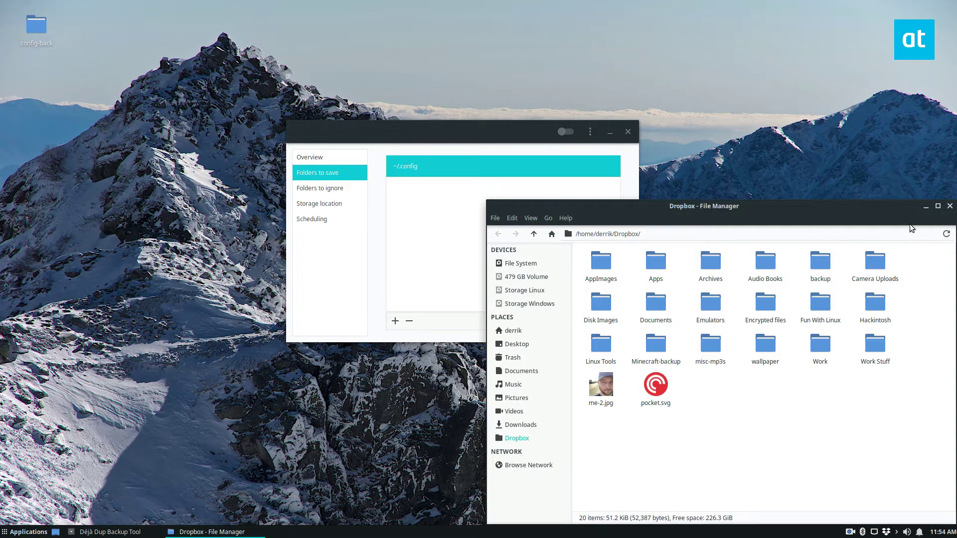
click(949, 205)
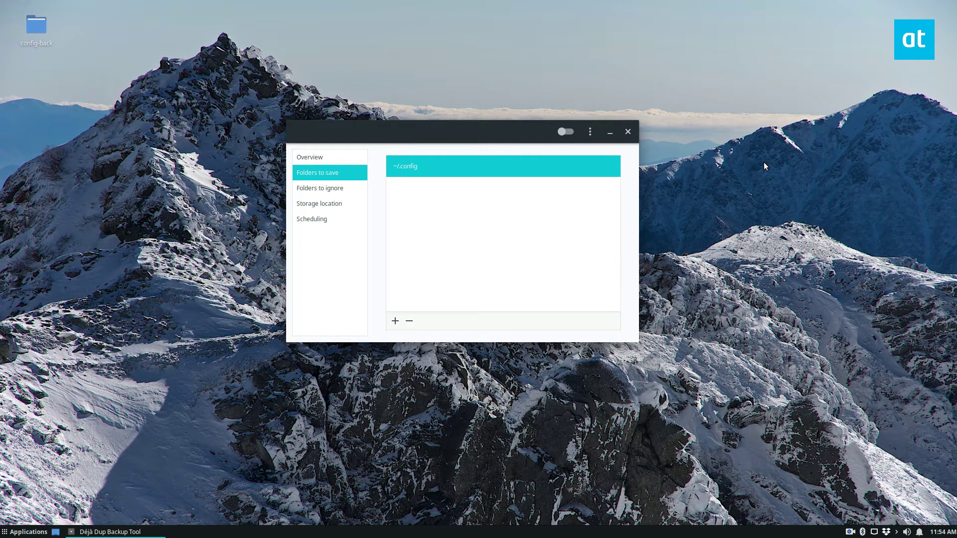
click(330, 188)
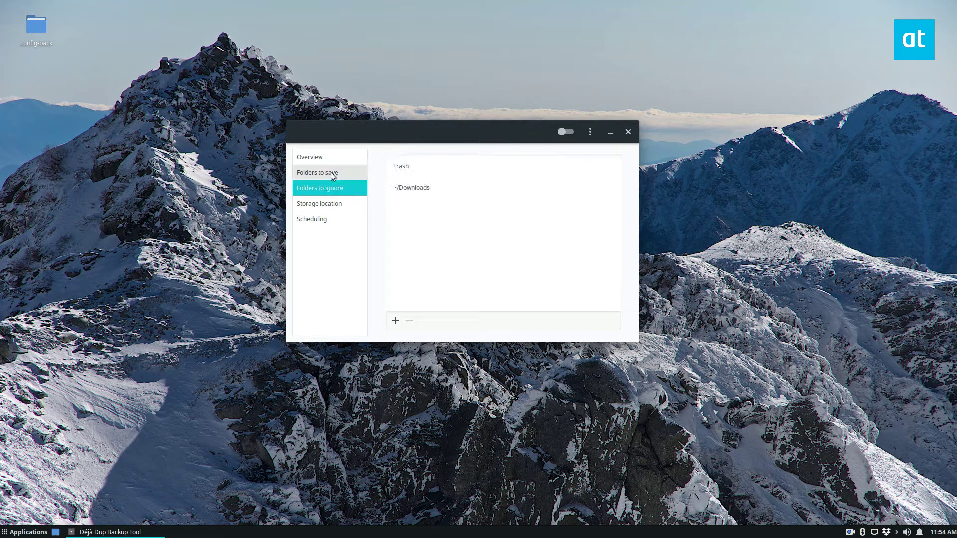
click(340, 173)
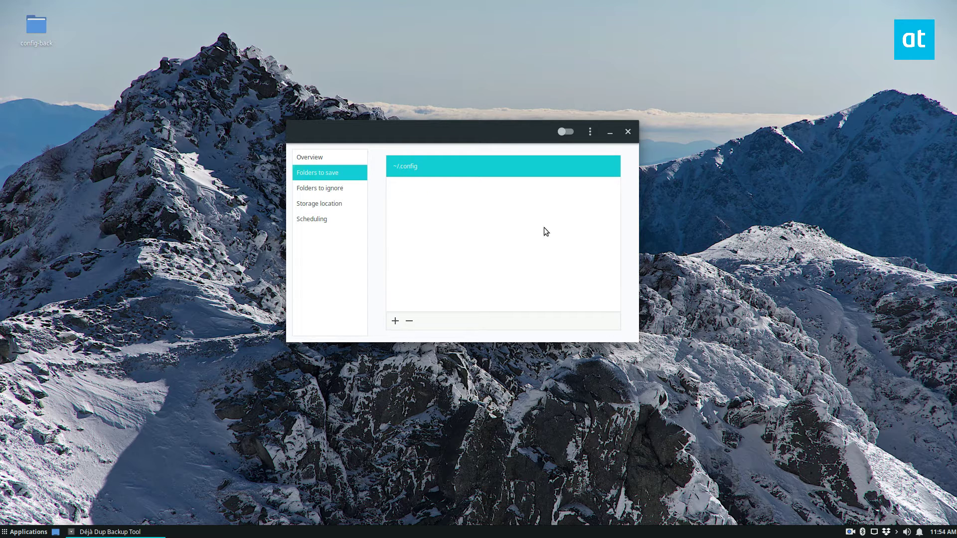
click(333, 158)
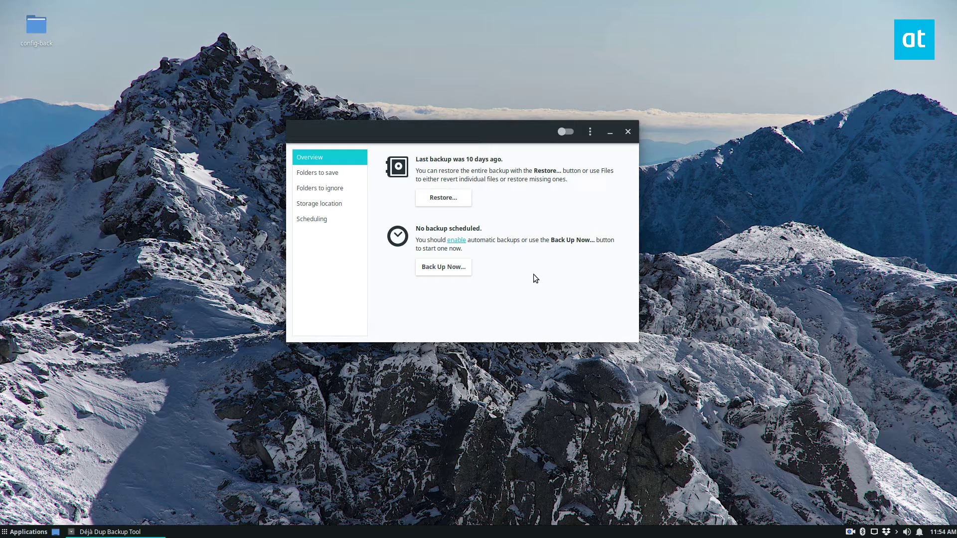
- Start a backup with password protection, entering and confirming the encryption password
click(452, 269)
click(416, 266)
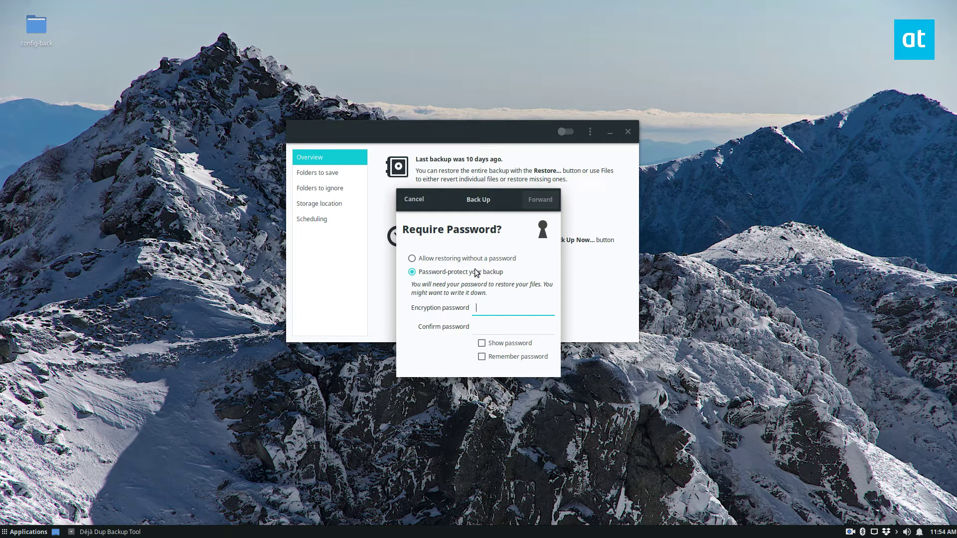
text(••••••••)
key(Tab)
text(••••••••)
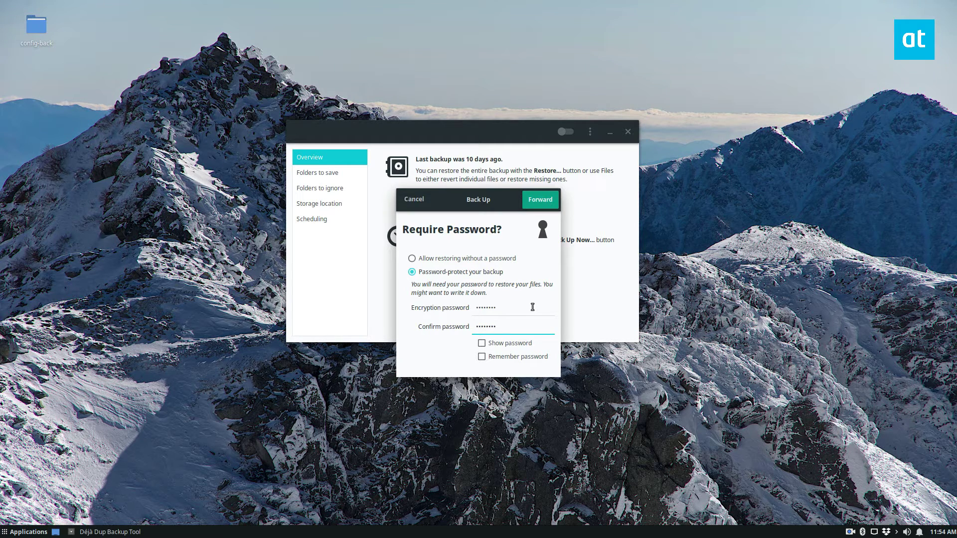
- Proceed with the encrypted backup so it begins copying ~/.config files
click(542, 205)
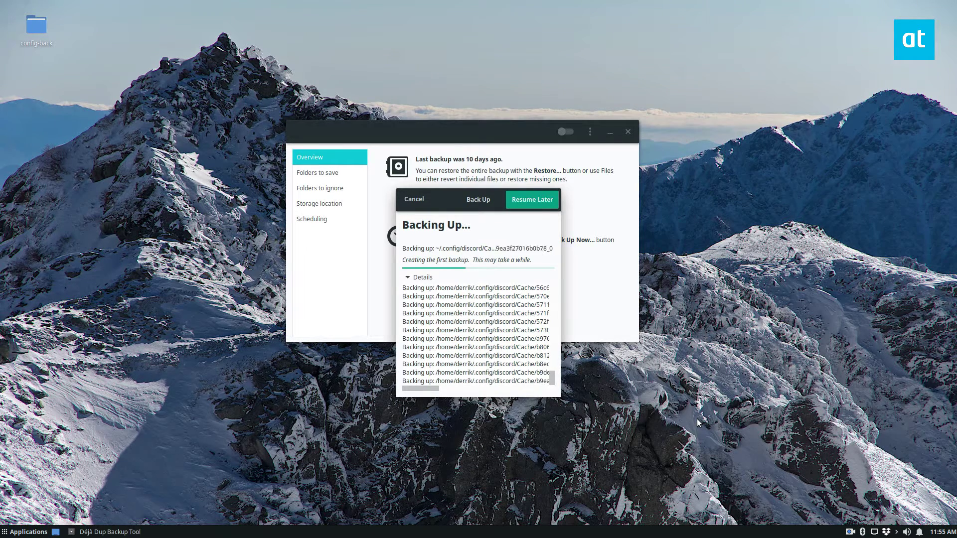
- Open the Desktop config-back folder and arrange it beside the backup progress dialog's log
double_click(31, 41)
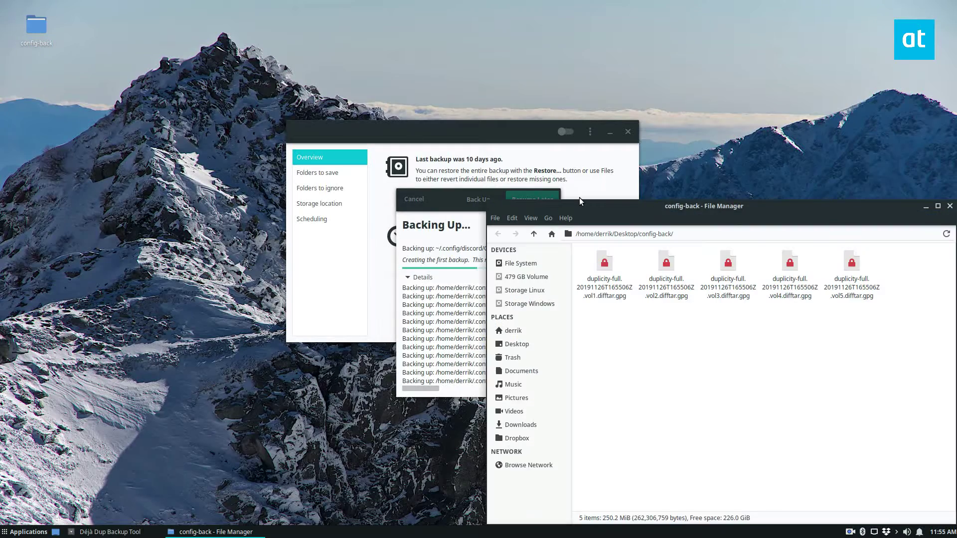
drag(579, 198, 455, 97)
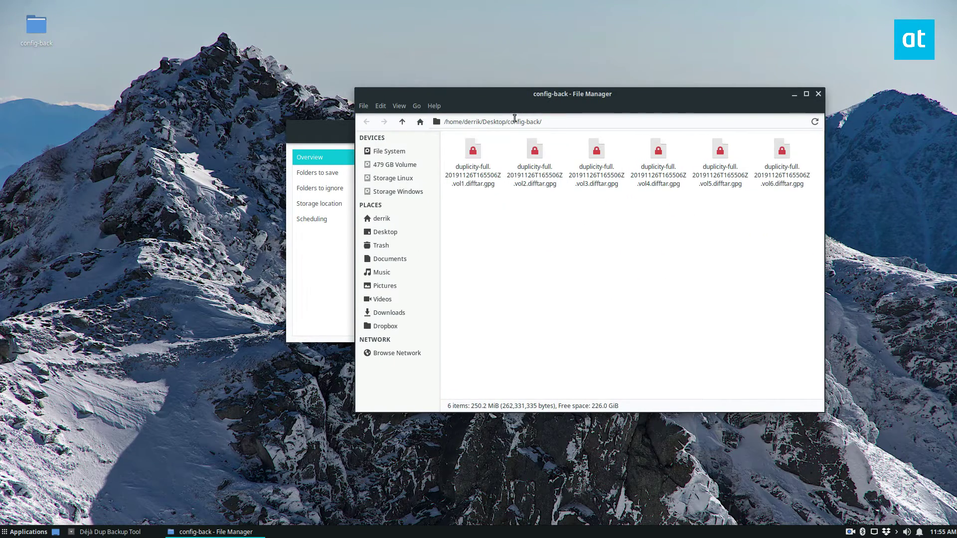
drag(512, 106, 531, 128)
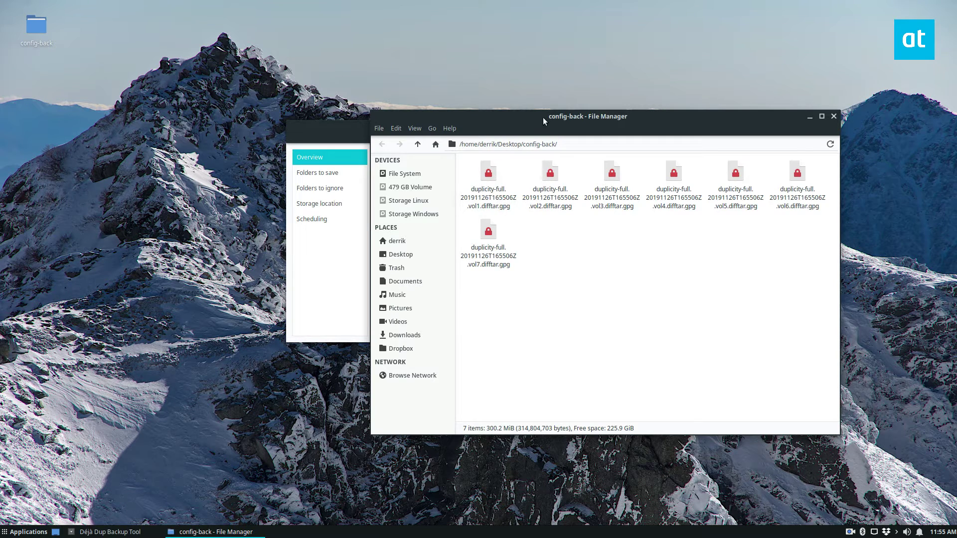
drag(531, 116, 600, 206)
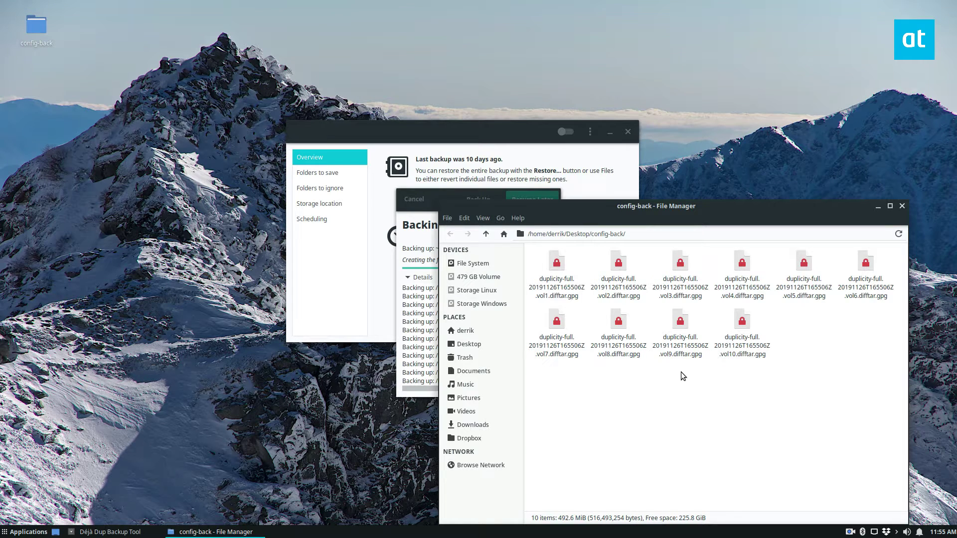
click(447, 192)
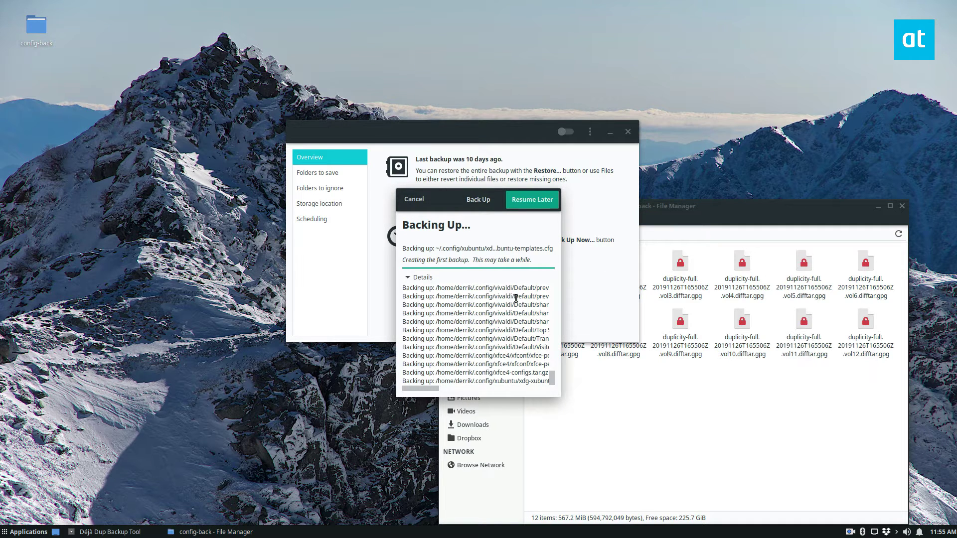
drag(516, 298, 454, 297)
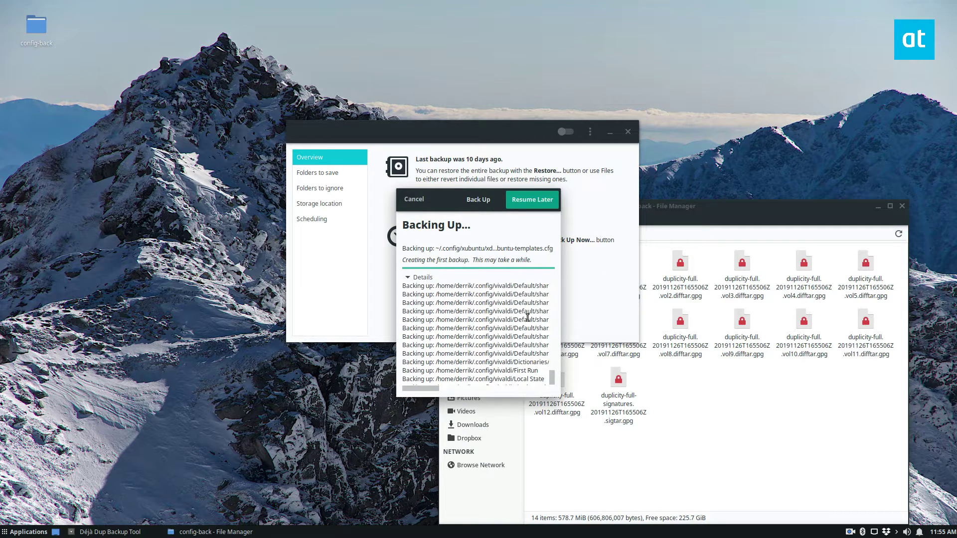
drag(534, 312, 426, 312)
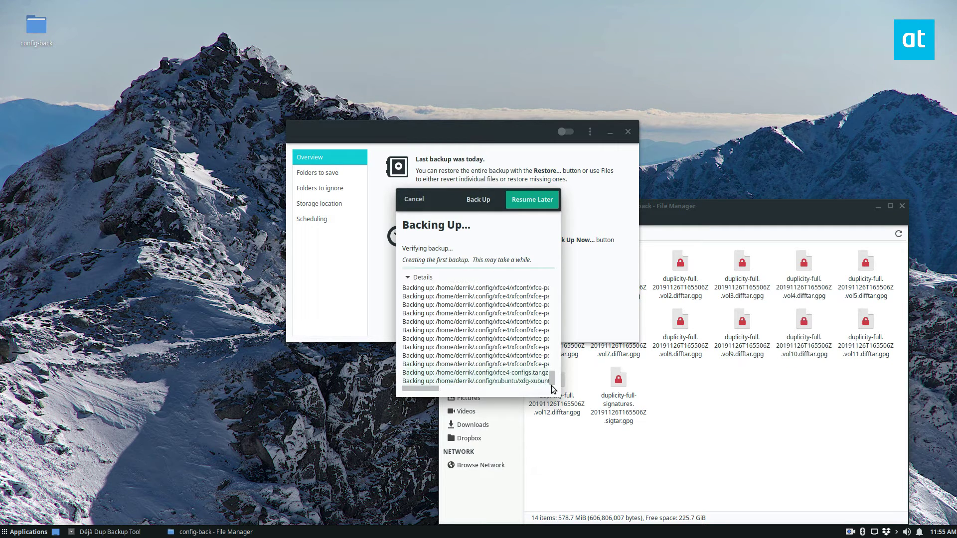
- Enlarge the progress dialog, watch the .gpg volumes appear, then return to Déjà Dup's overview
click(564, 337)
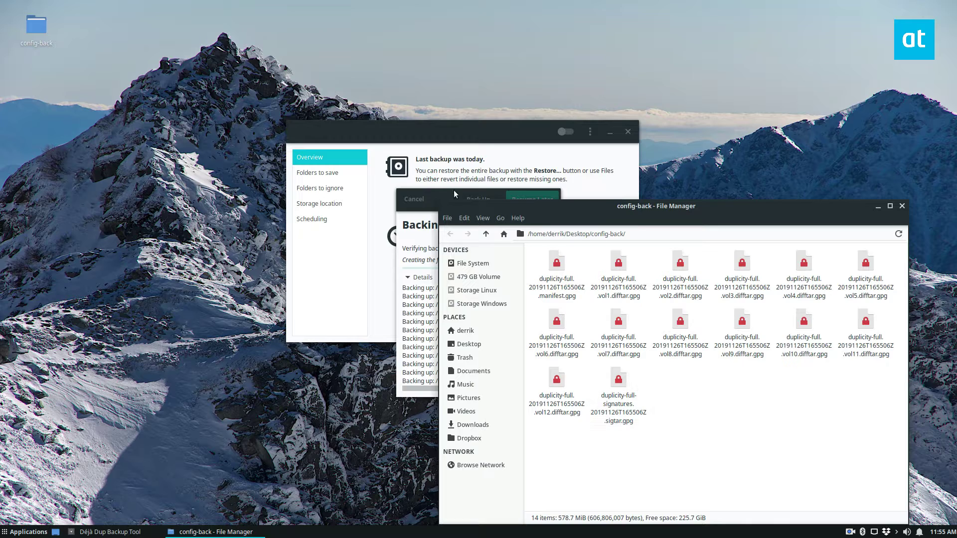
drag(454, 190, 342, 151)
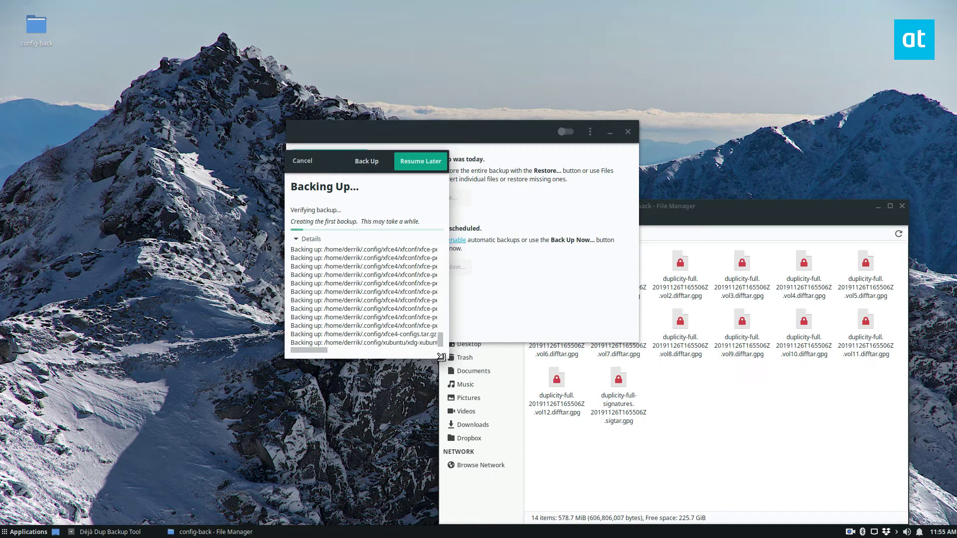
drag(441, 356, 555, 484)
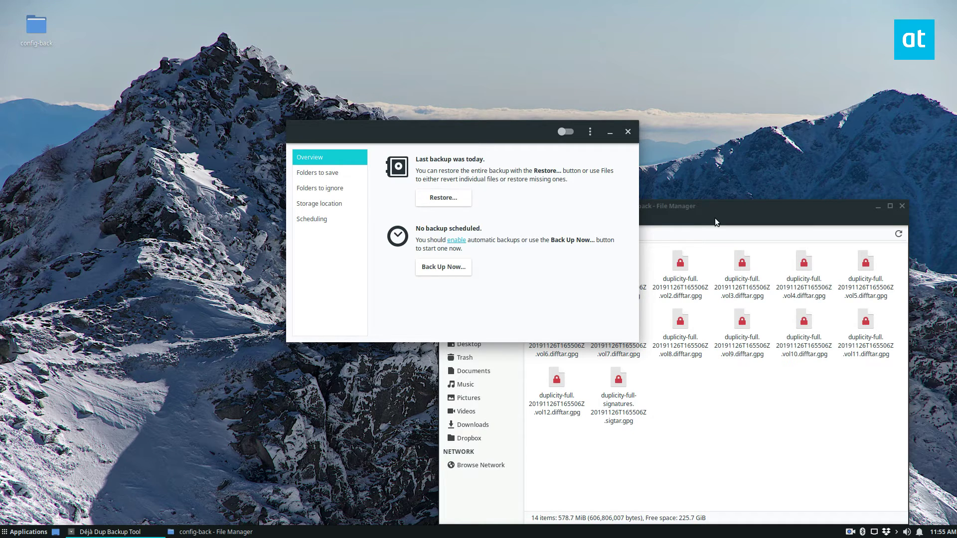
drag(714, 222, 463, 128)
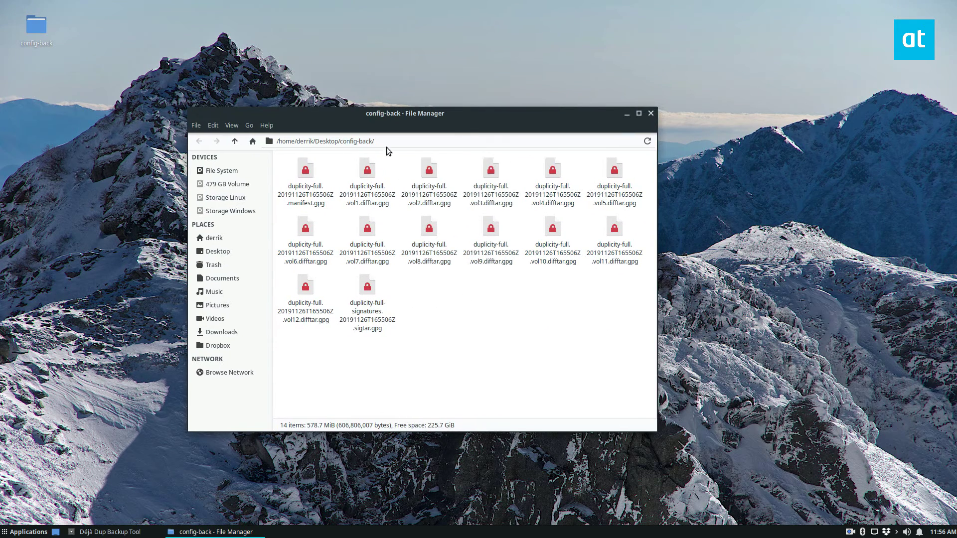
drag(340, 129, 348, 170)
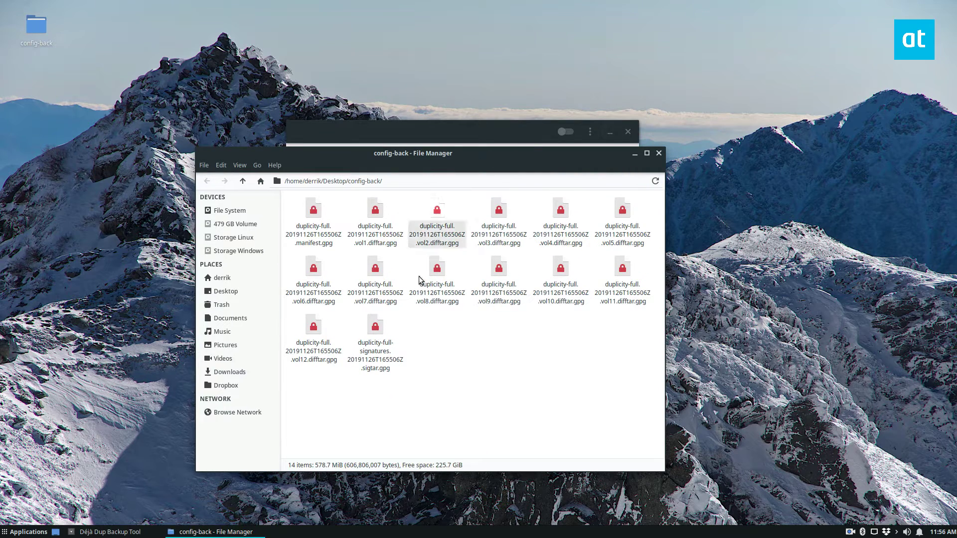
click(434, 125)
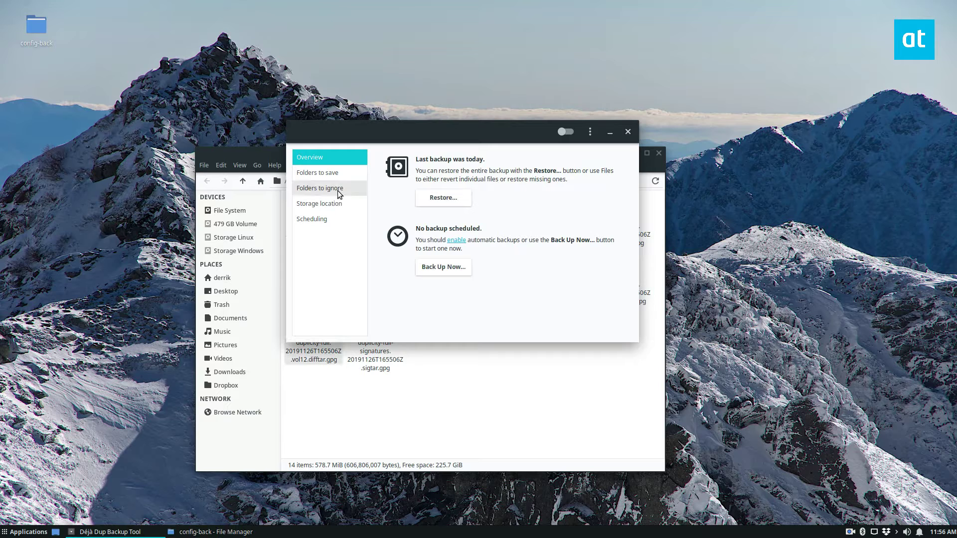
- Start a restore from Desktop/config-back, dated 11/26/2019, to the files' original locations
click(445, 202)
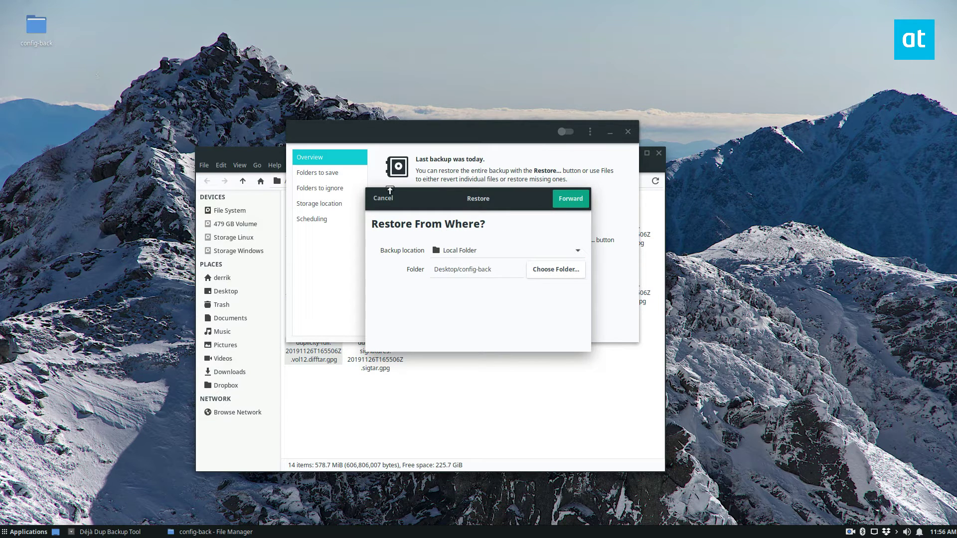
click(562, 204)
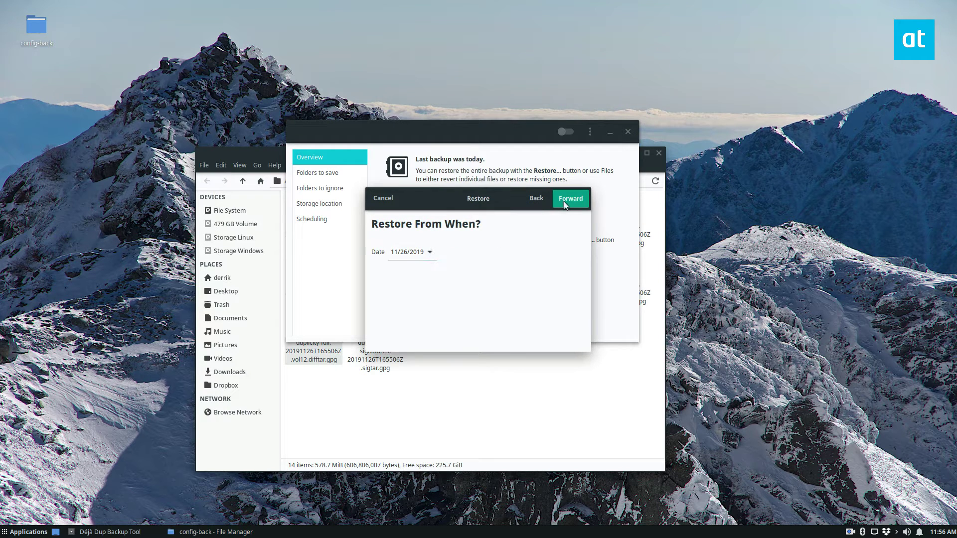
click(571, 198)
click(408, 263)
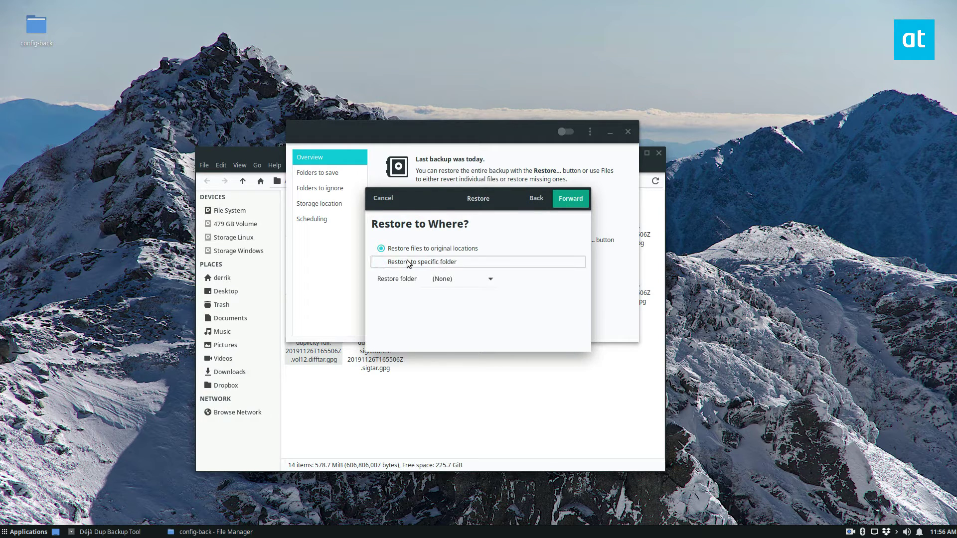
click(430, 249)
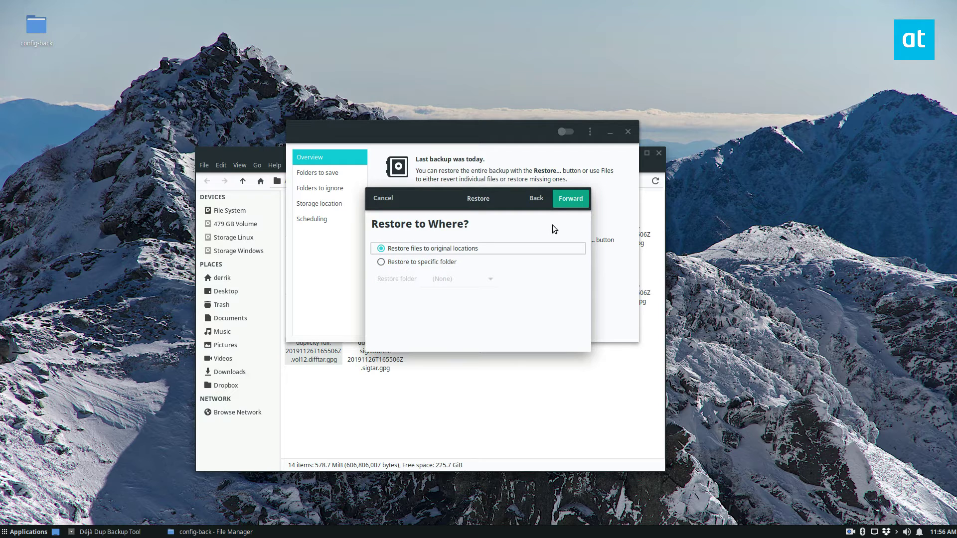
click(564, 201)
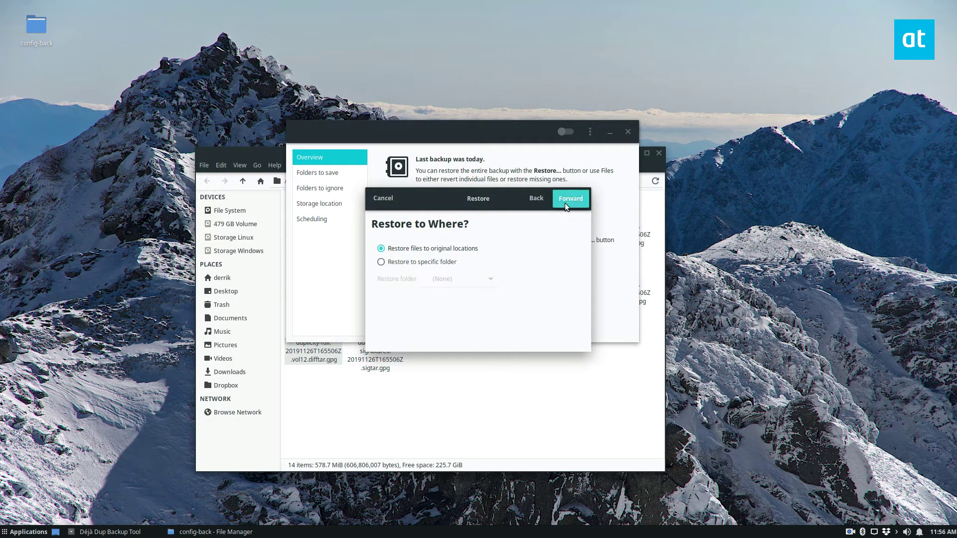
click(567, 203)
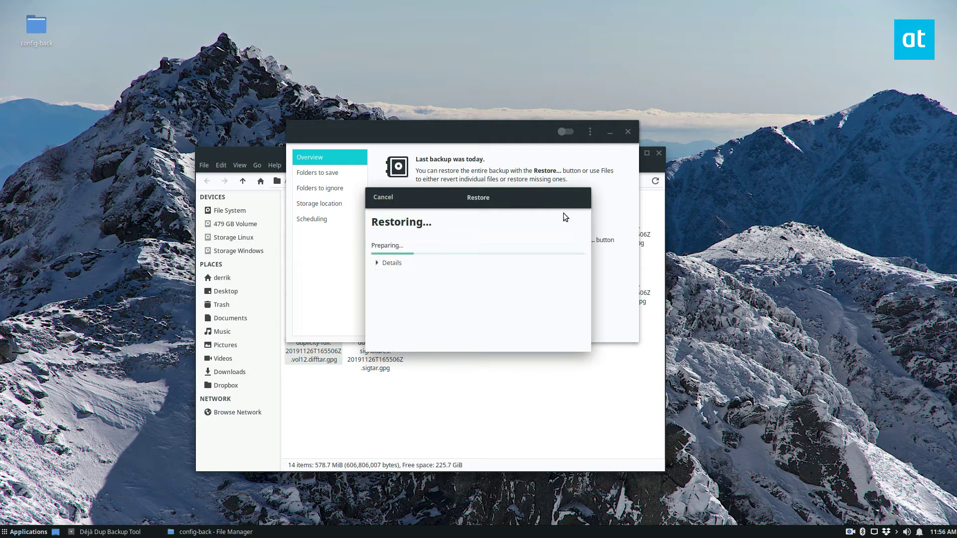
- Show the restore progress details and minimise the config-back folder window
click(376, 263)
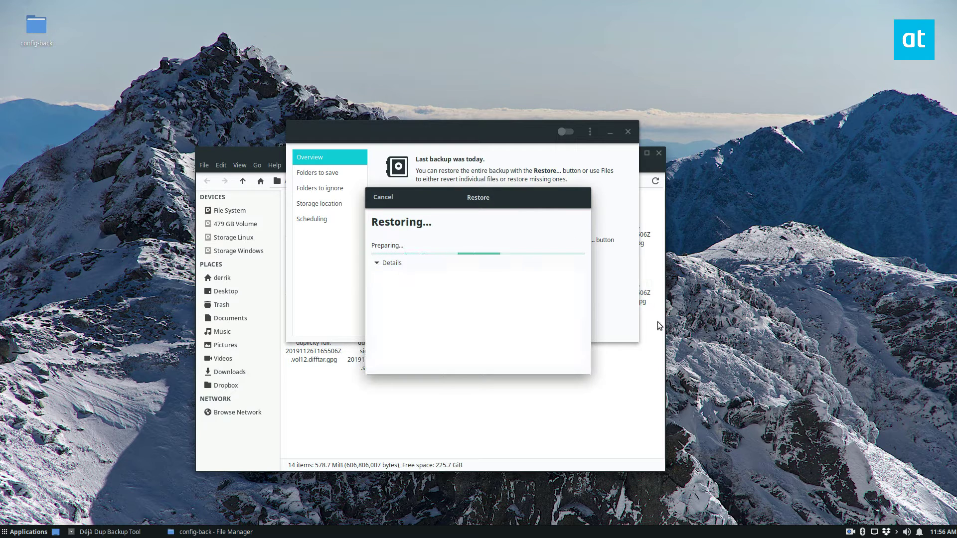
click(383, 426)
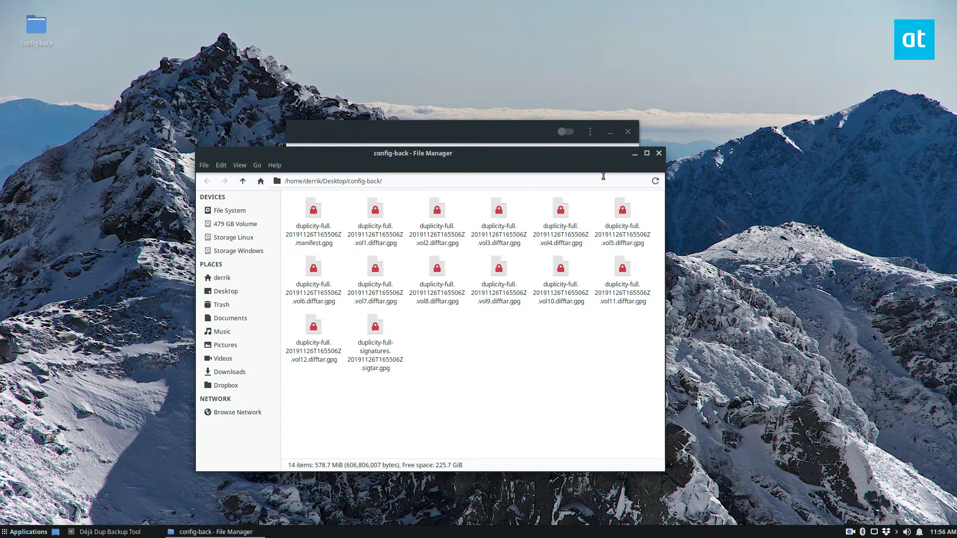
click(633, 154)
- Enter the encryption password, let the restore finish, and close the Restore Finished report
click(447, 263)
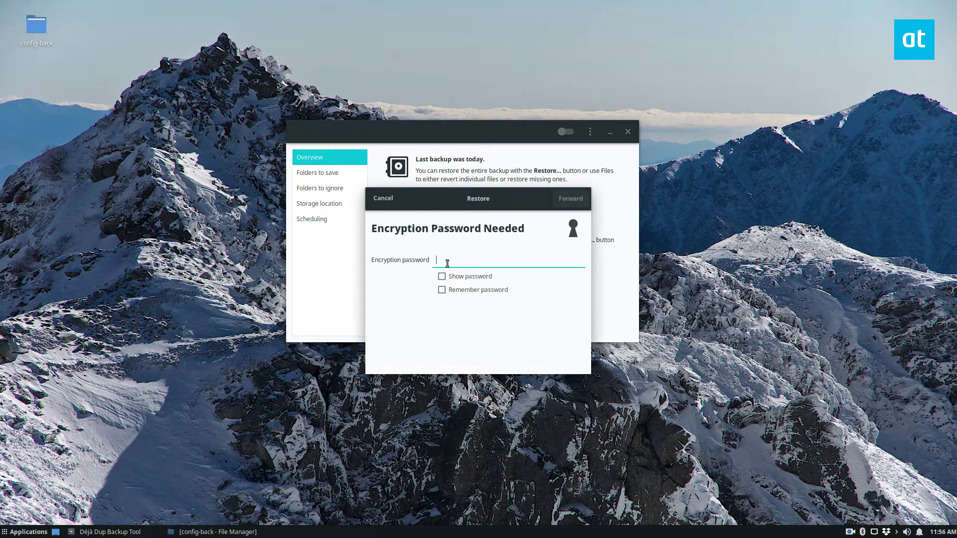
text(pas)
key(Return)
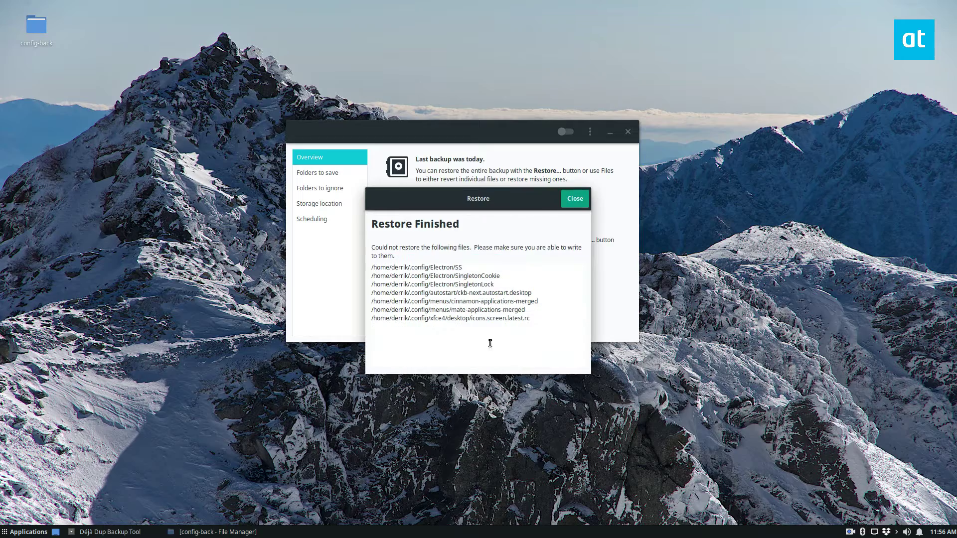
click(574, 199)
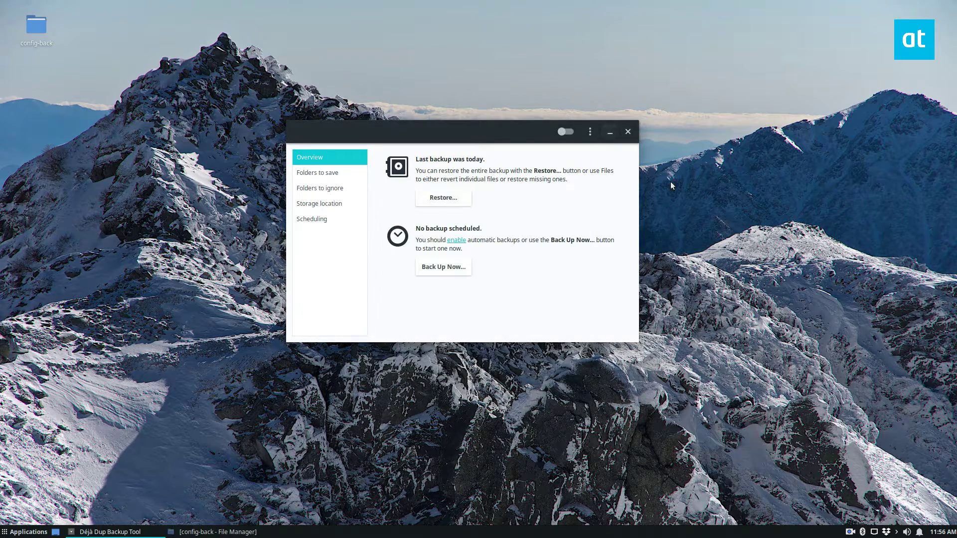